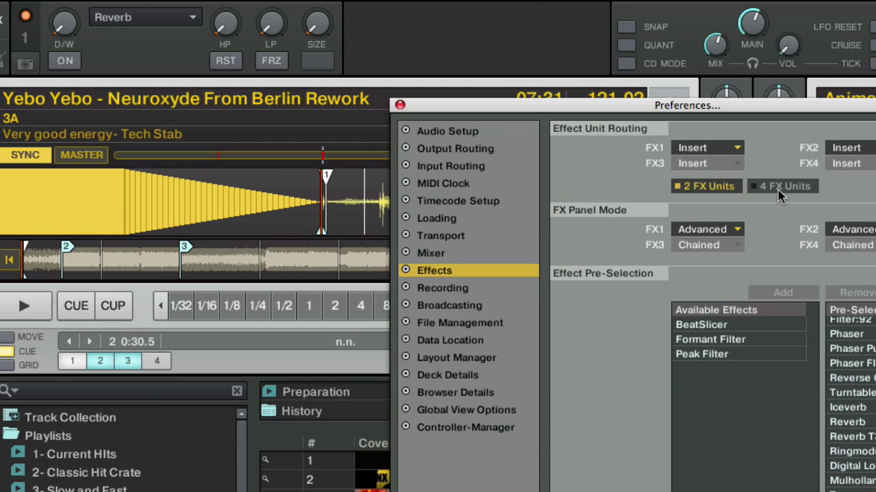
Step: Switch to 4 FX units and assign effect units 1–4 to deck A, removing unit 2 from deck B
click(782, 186)
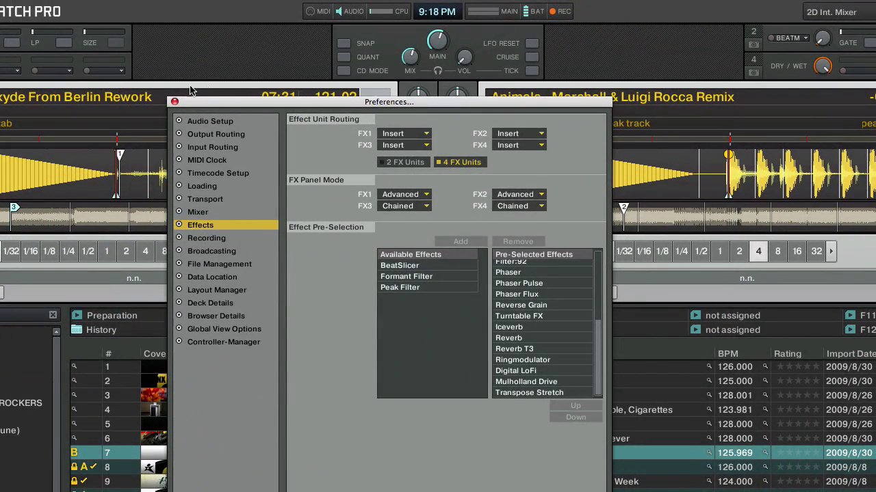
drag(226, 106, 561, 87)
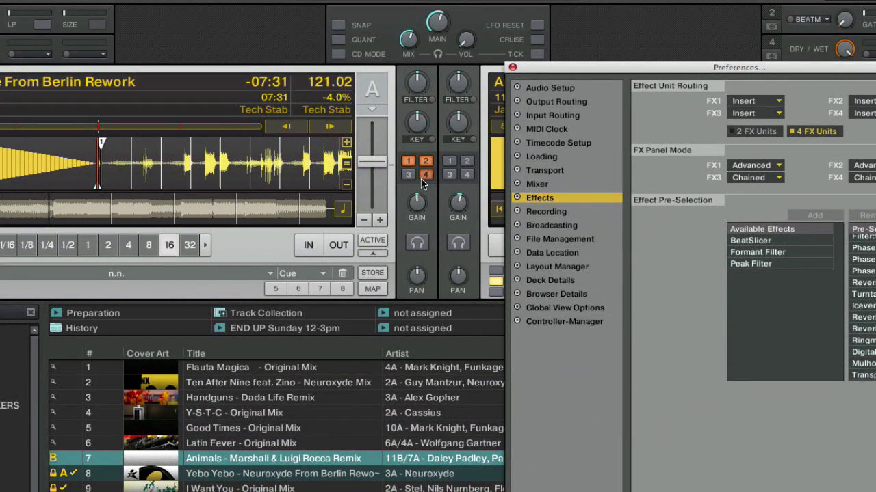
click(411, 173)
click(426, 173)
click(411, 185)
click(424, 185)
click(425, 161)
click(466, 161)
click(425, 161)
drag(571, 71, 263, 66)
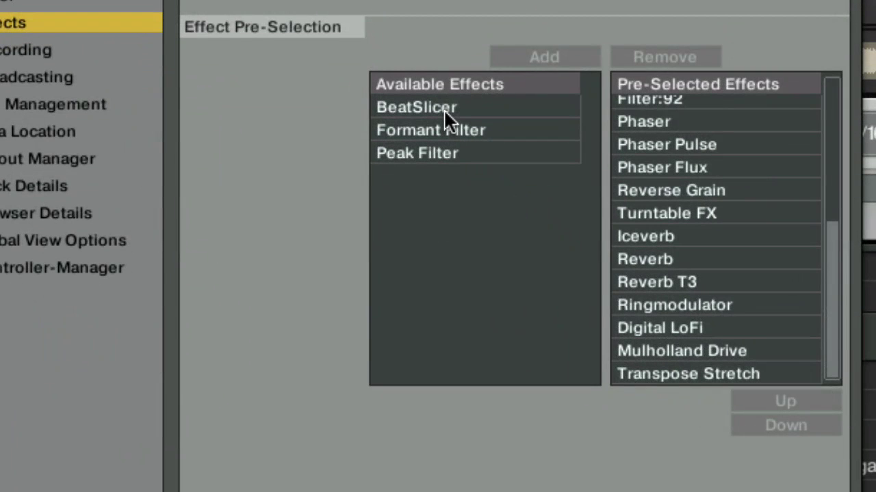
Step: Move BeatSlicer, Formant Filter and Peak Filter from Available Effects into the pre-selected list
click(443, 111)
click(440, 131)
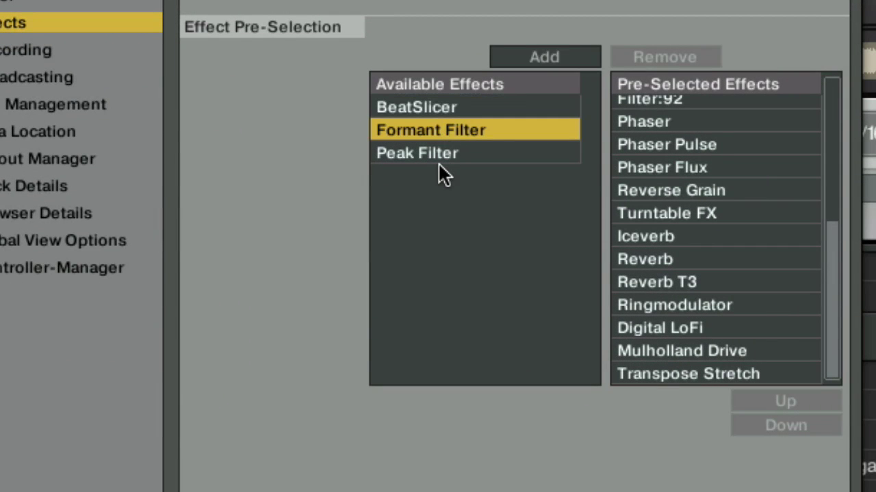
click(438, 153)
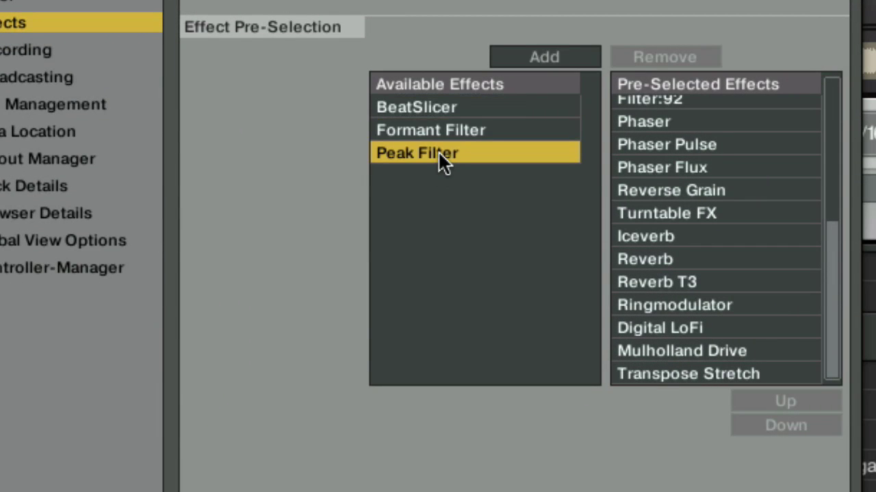
shift+click(438, 107)
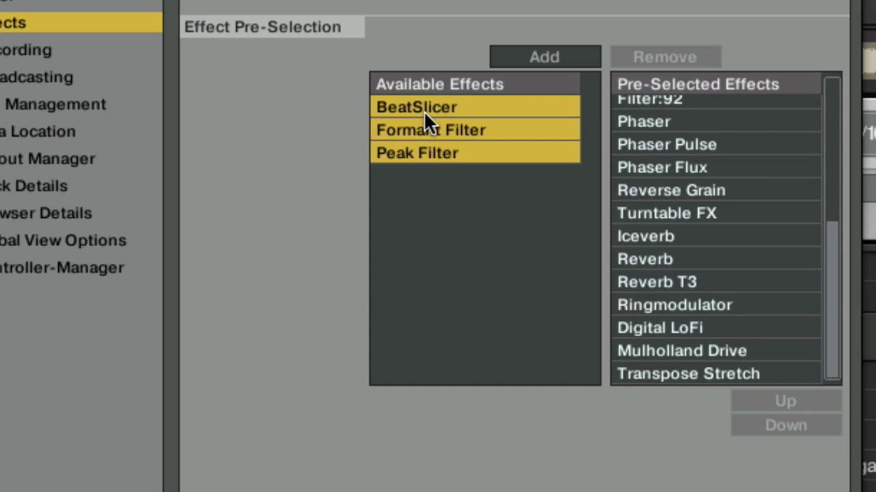
click(542, 55)
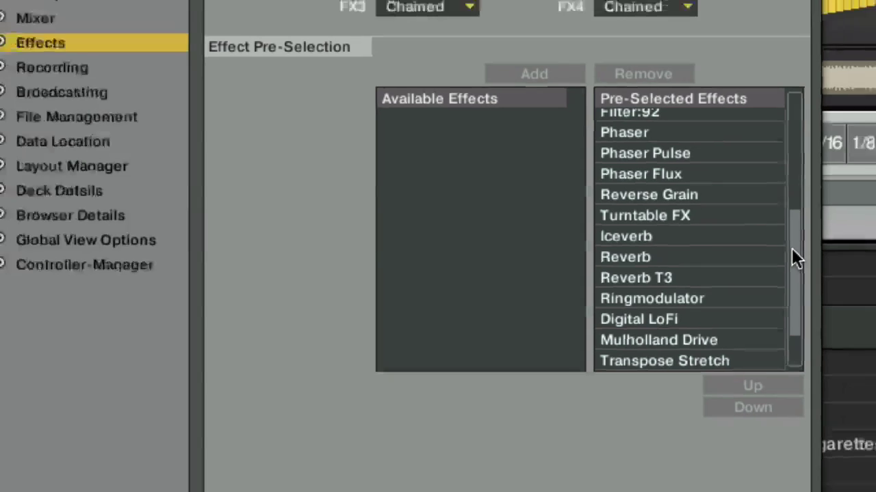
drag(831, 258, 831, 300)
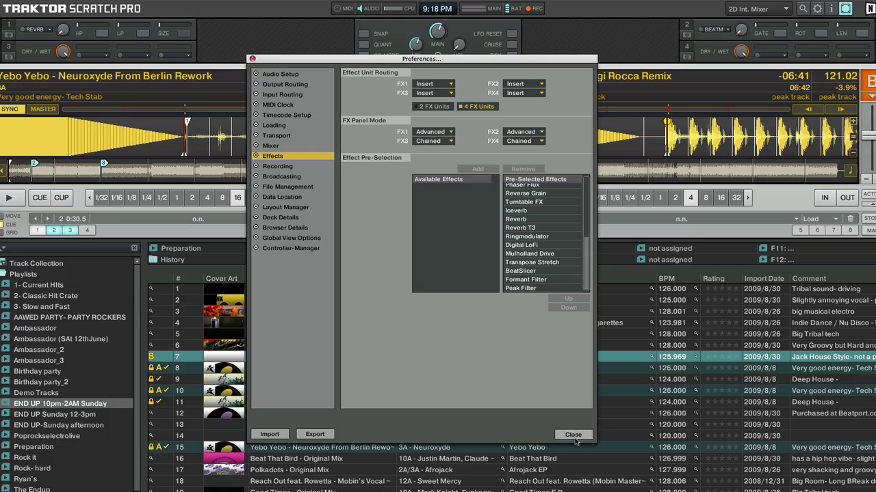
Step: Close Preferences and load BeatSlicer into effect unit 2
click(572, 434)
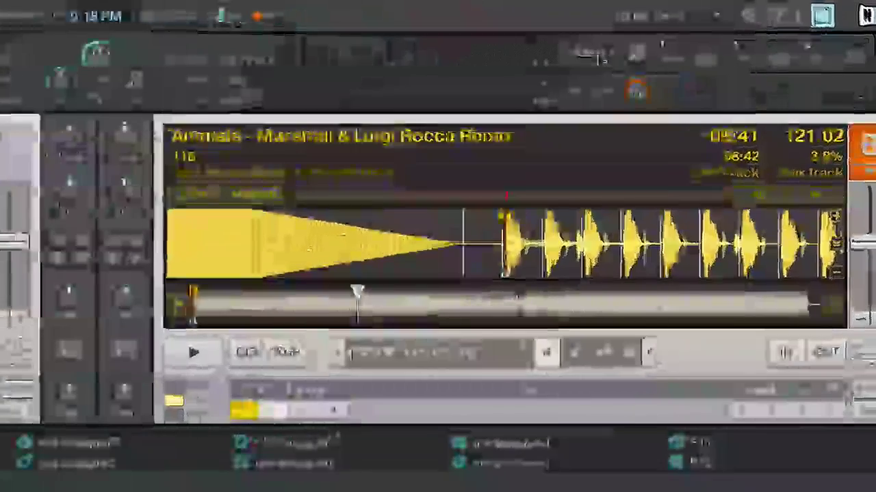
click(599, 58)
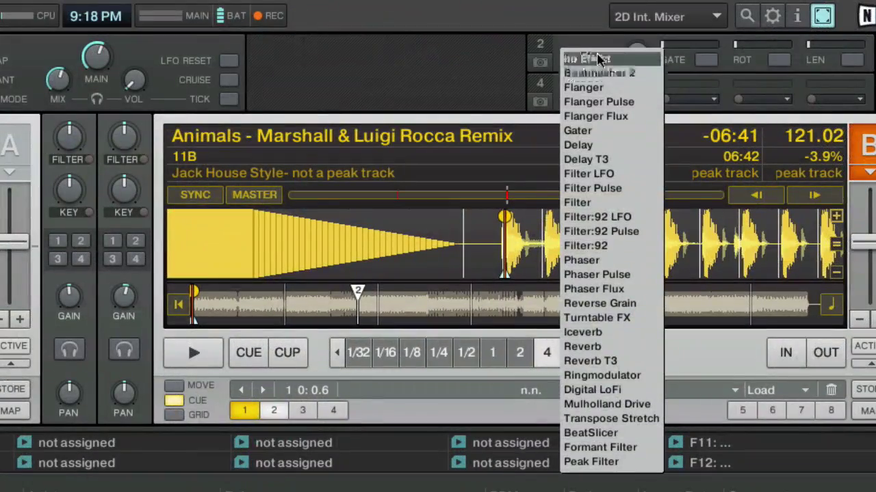
click(592, 433)
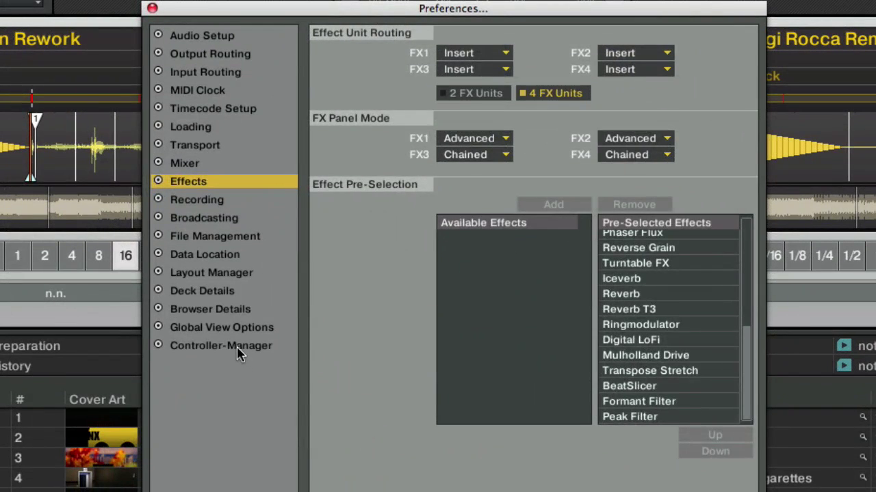
Step: Open the Controller-Manager page and browse the controller devices in the Device list
click(238, 349)
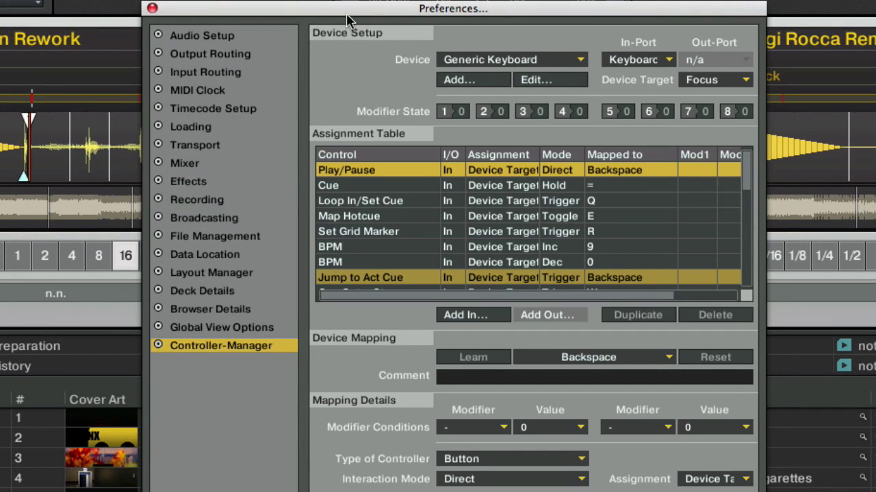
drag(348, 9, 347, 0)
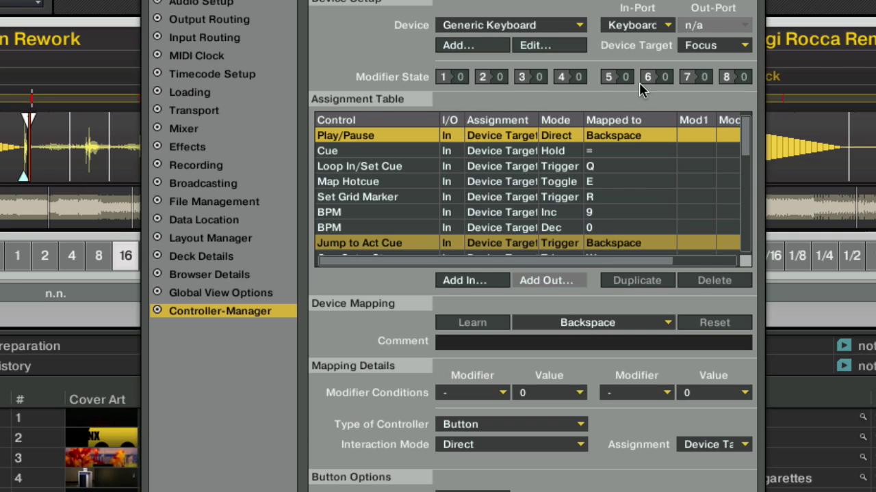
click(517, 26)
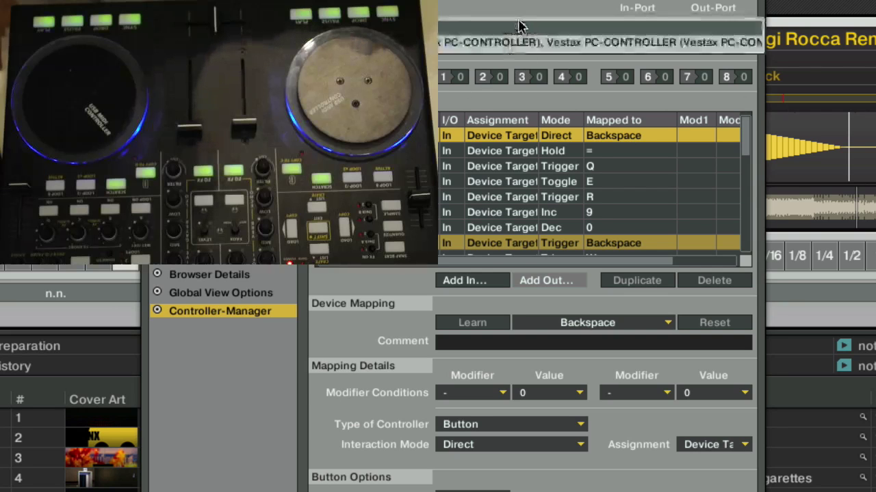
click(506, 41)
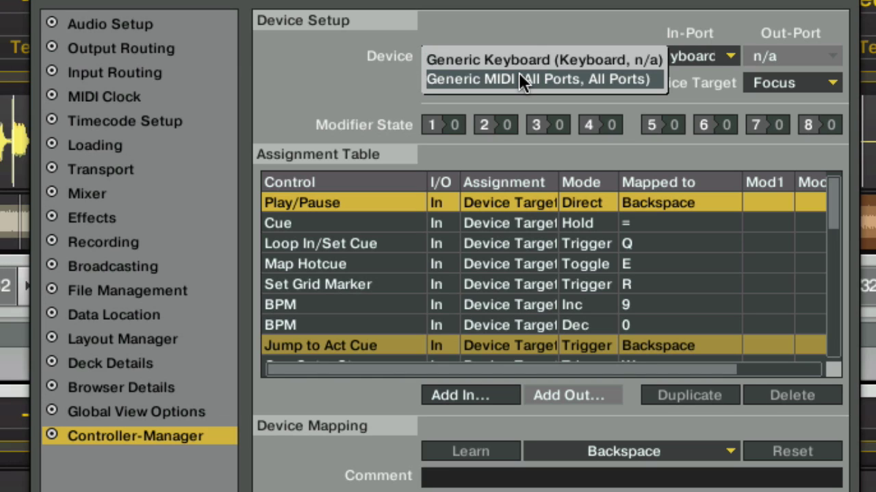
Step: Select Generic MIDI in the Device list and add another Generic MIDI controller
click(519, 79)
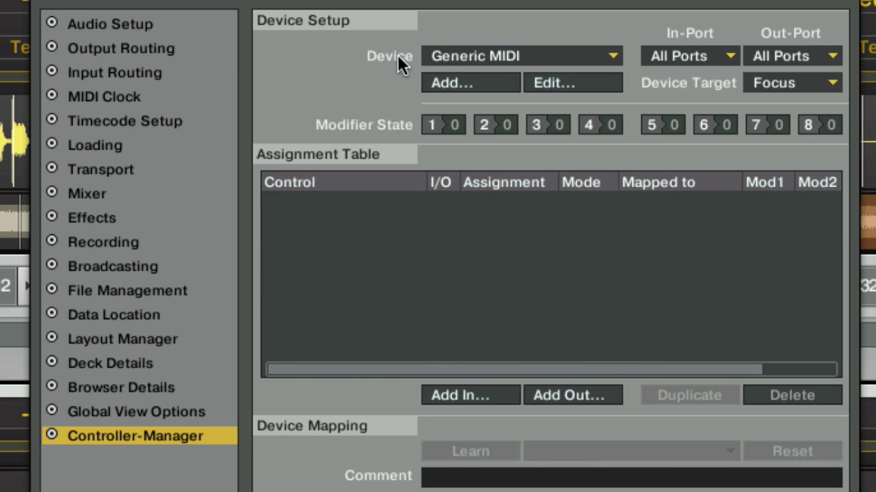
click(507, 56)
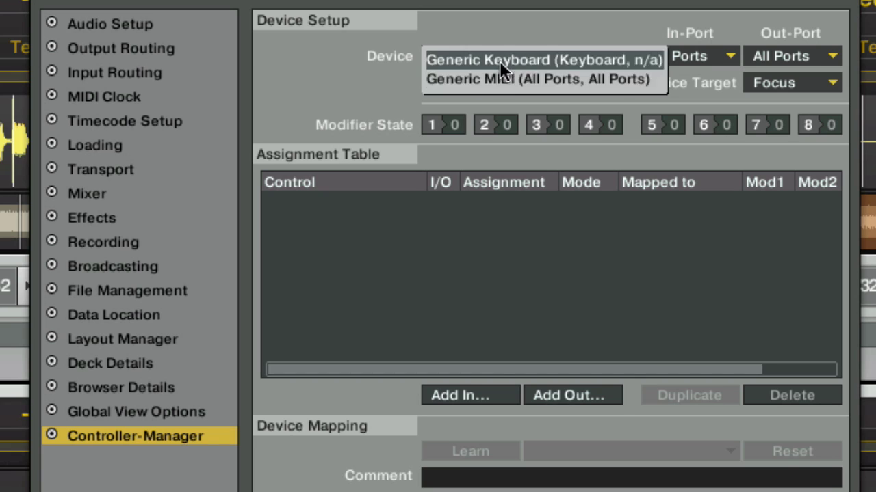
click(390, 50)
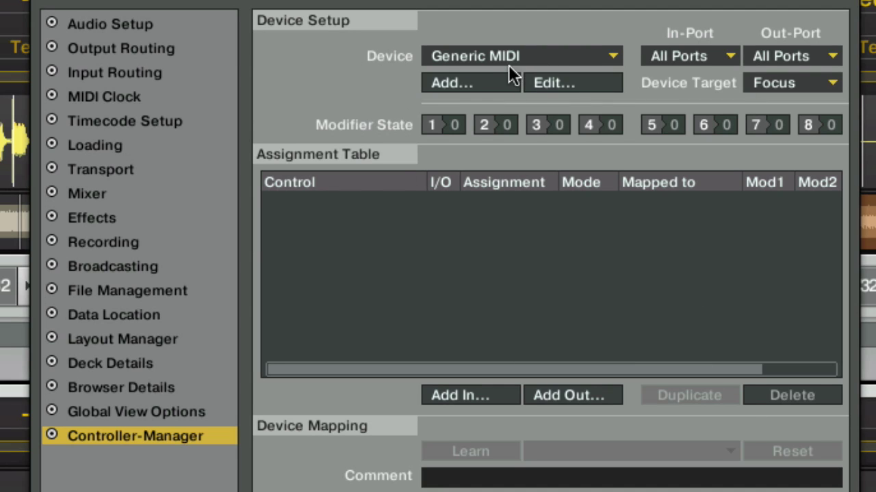
click(483, 78)
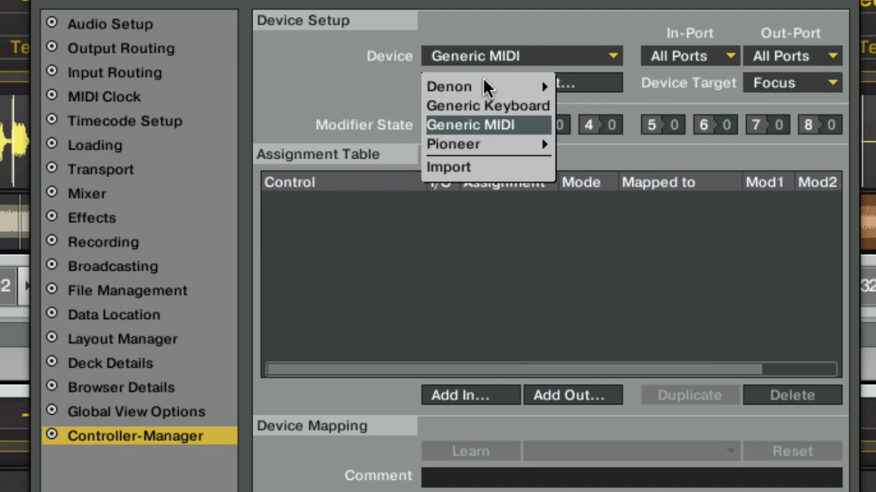
click(471, 121)
click(559, 82)
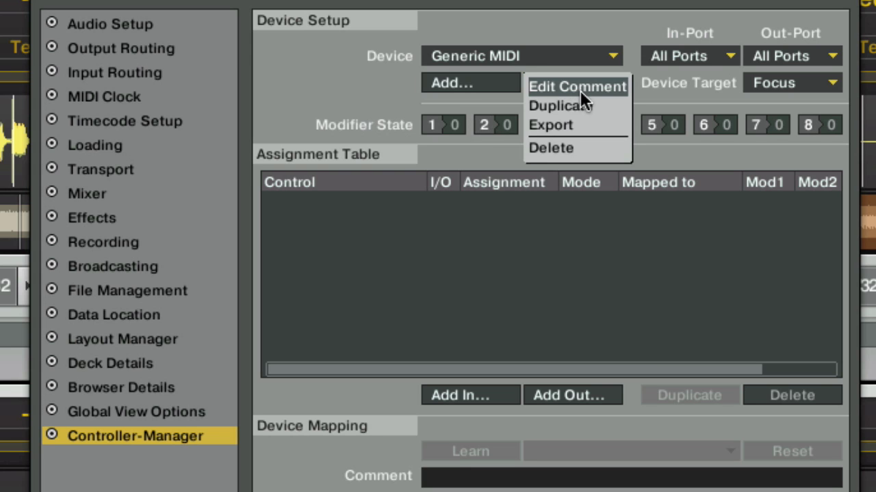
Step: Give the new controller the comment 'Test controller'
click(578, 86)
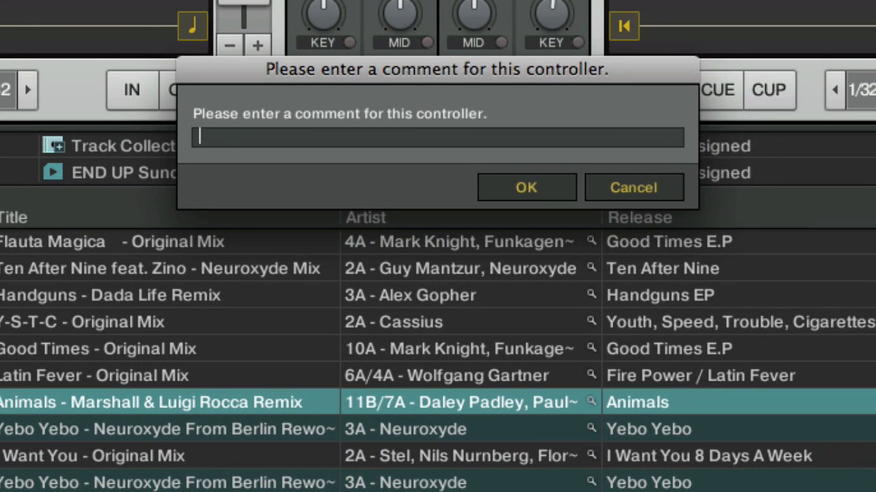
text(Test controller)
key(Return)
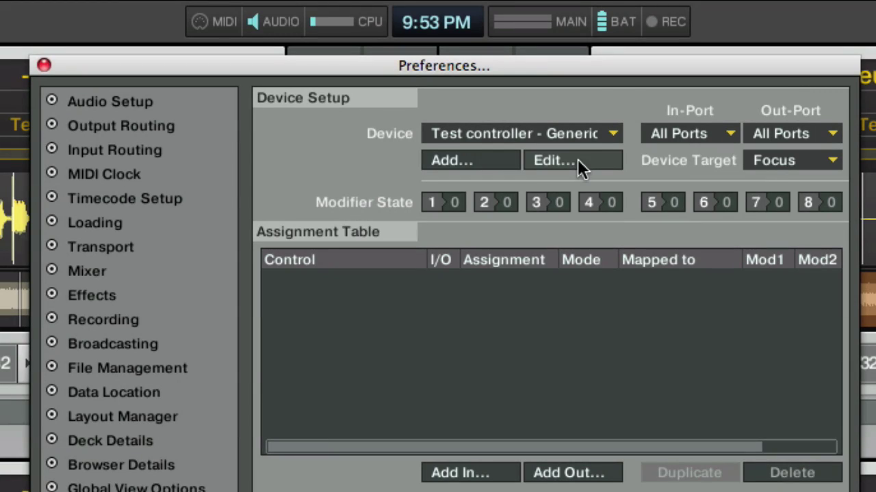
Step: Select Test controller and add a Timecode > Assign Deck to Scratch Control input mapping
click(561, 133)
click(539, 176)
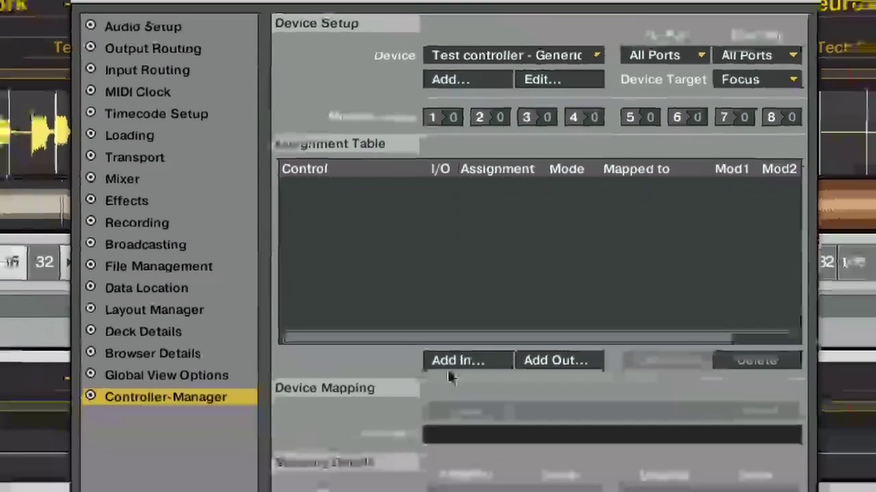
click(454, 473)
mouse_move(453, 482)
mouse_move(480, 393)
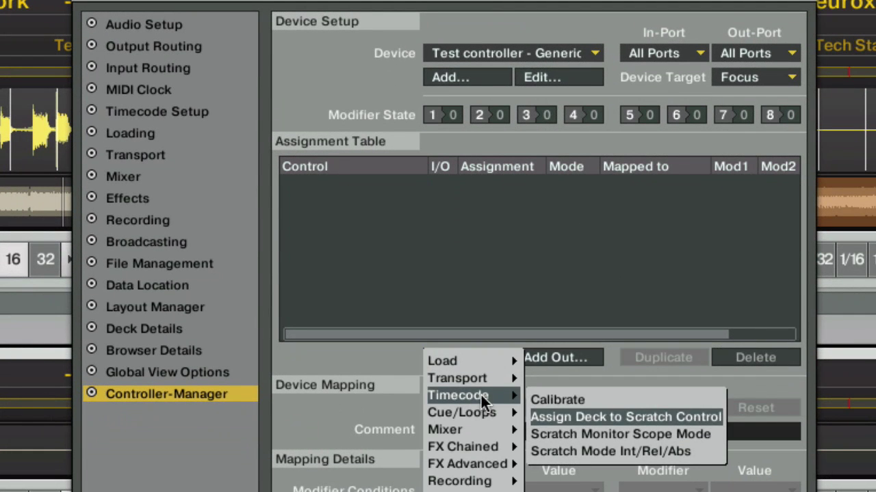
click(604, 409)
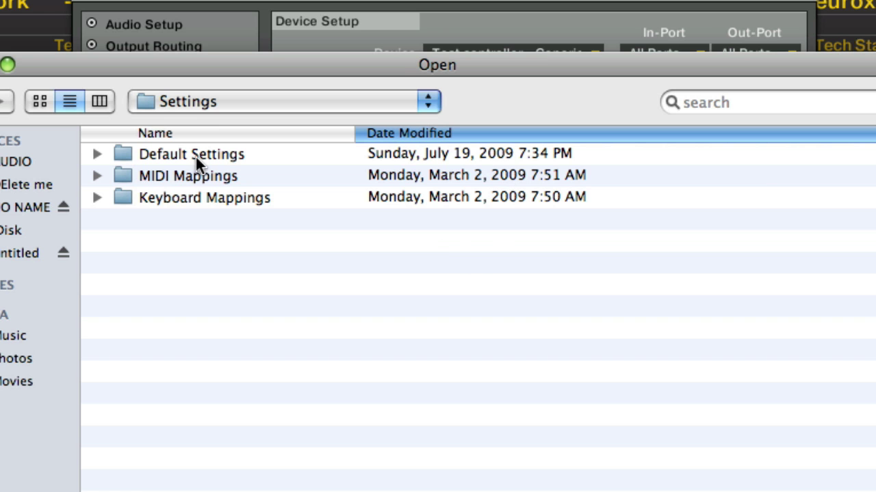
Step: Import VCI-100SE 2_4.tsi from the VCI-100SE 2_4 copy folder, accepting the default categories
click(226, 102)
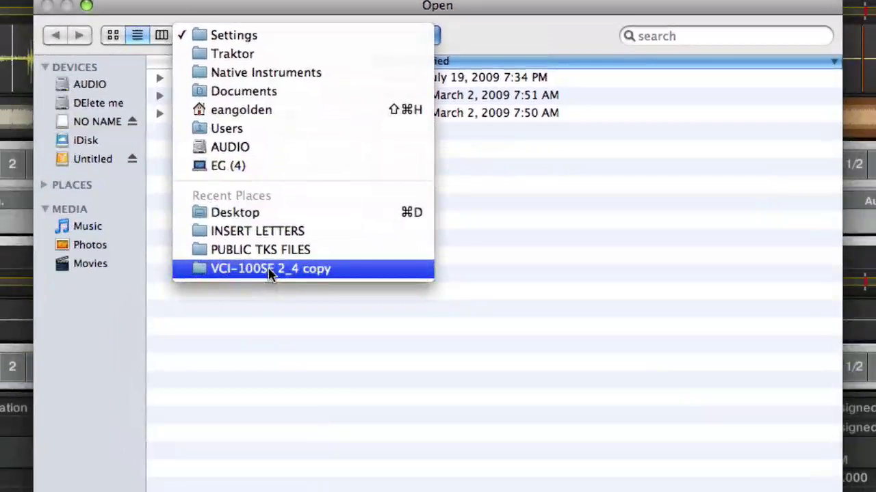
click(232, 386)
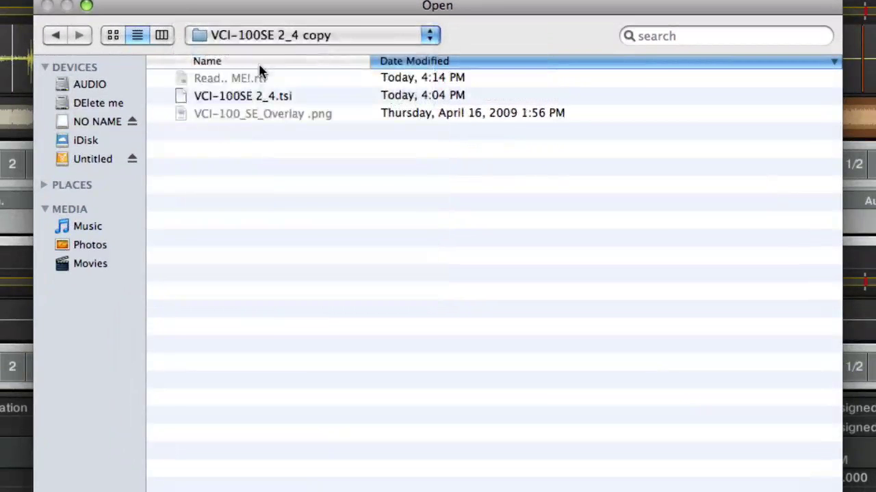
click(253, 100)
click(729, 424)
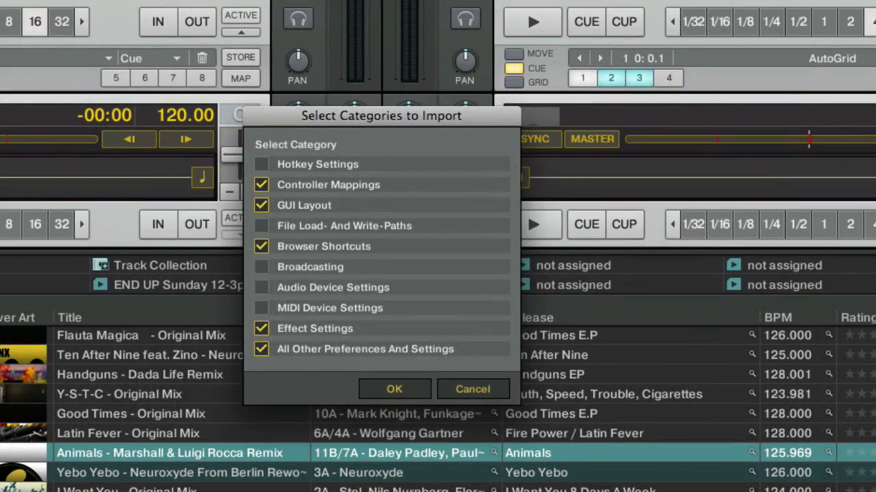
click(413, 394)
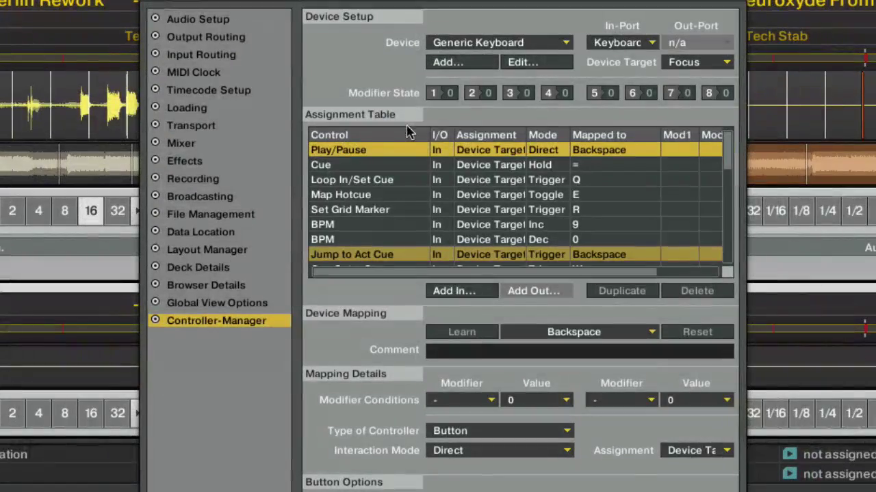
drag(726, 135, 719, 290)
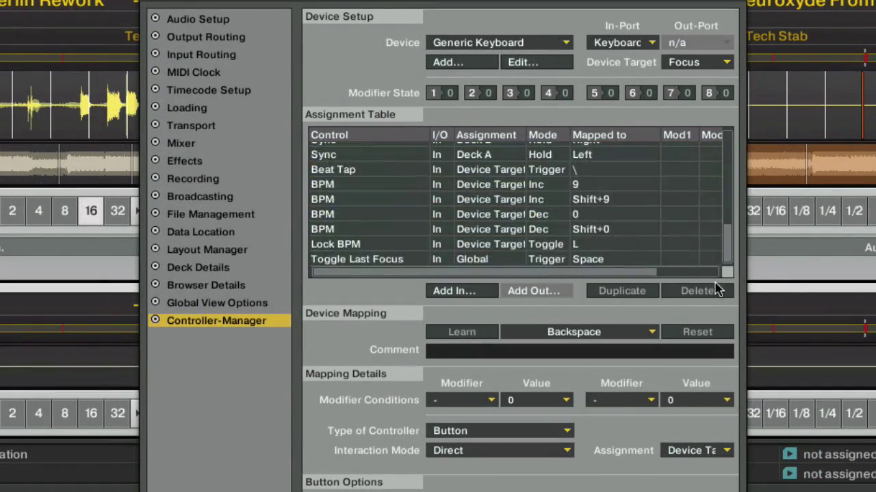
Step: Select the imported Generic MIDI mapping and set In-Port and Out-Port to Vestax PC-CONTROLLER
click(499, 41)
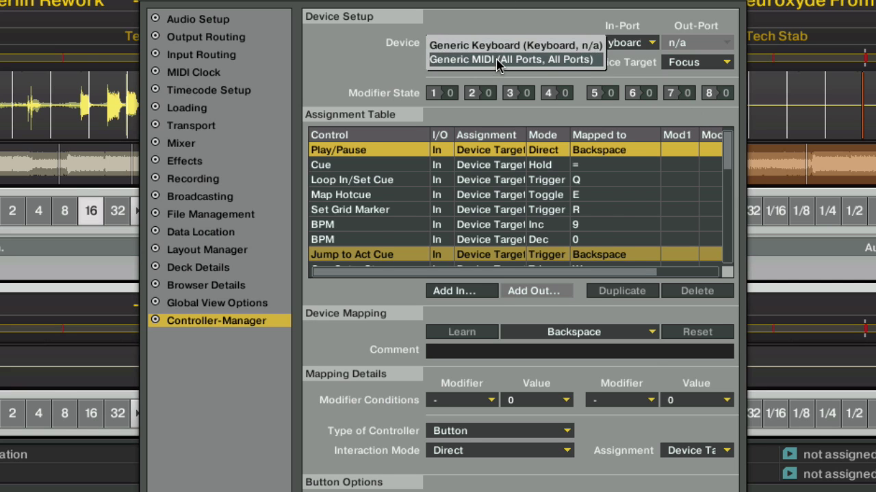
click(497, 60)
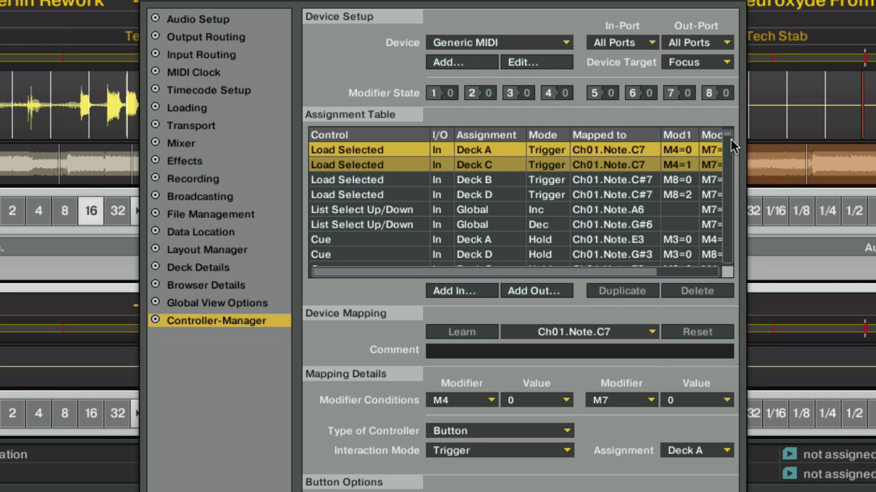
mouse_move(731, 145)
mouse_down()
mouse_move(728, 190)
mouse_move(730, 130)
mouse_up()
click(619, 43)
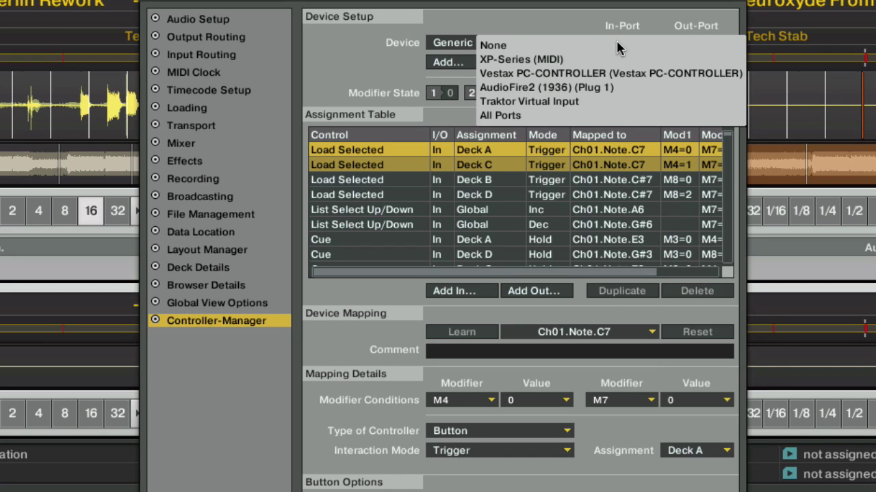
click(656, 73)
click(706, 46)
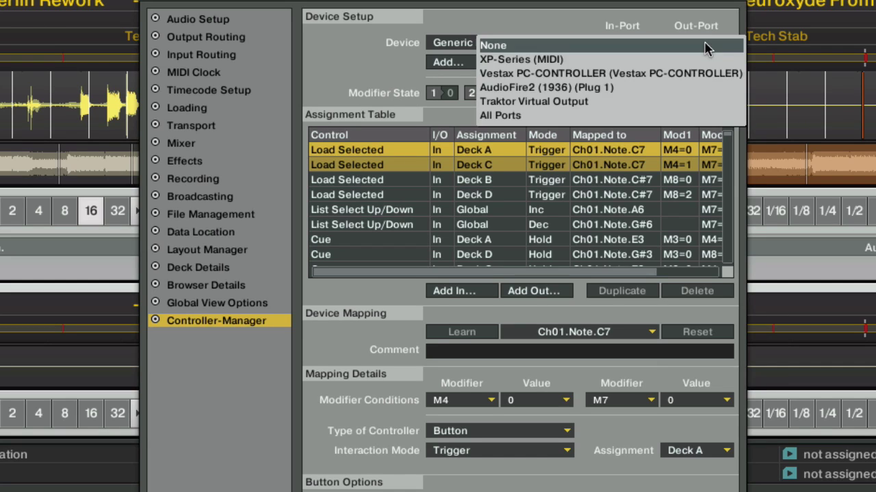
click(666, 79)
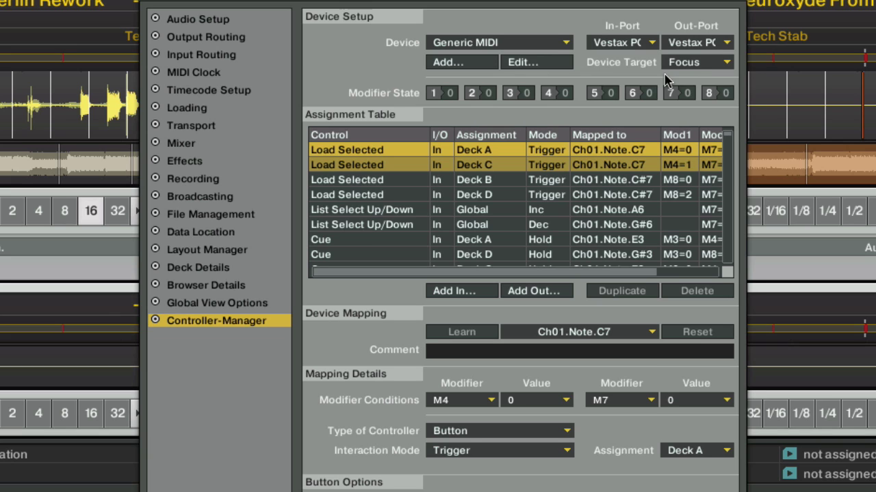
Step: Keep the Vestax Generic MIDI device selected and start adding a new device
click(455, 47)
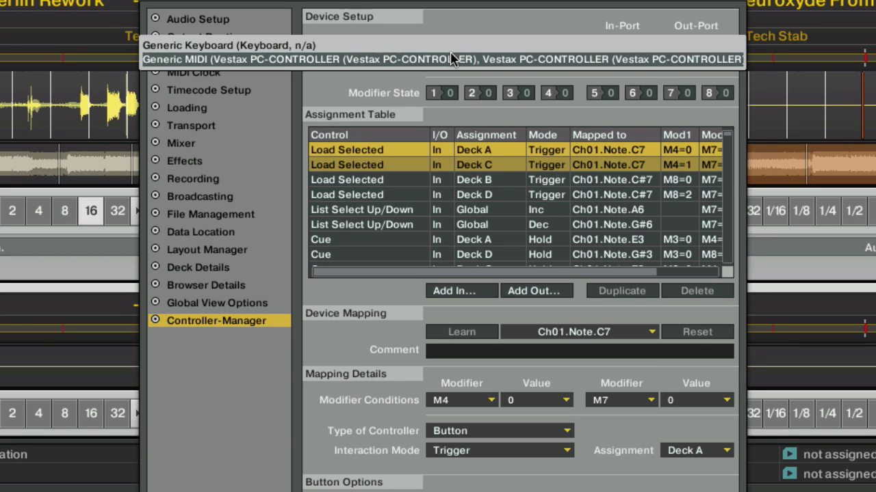
click(454, 59)
click(443, 68)
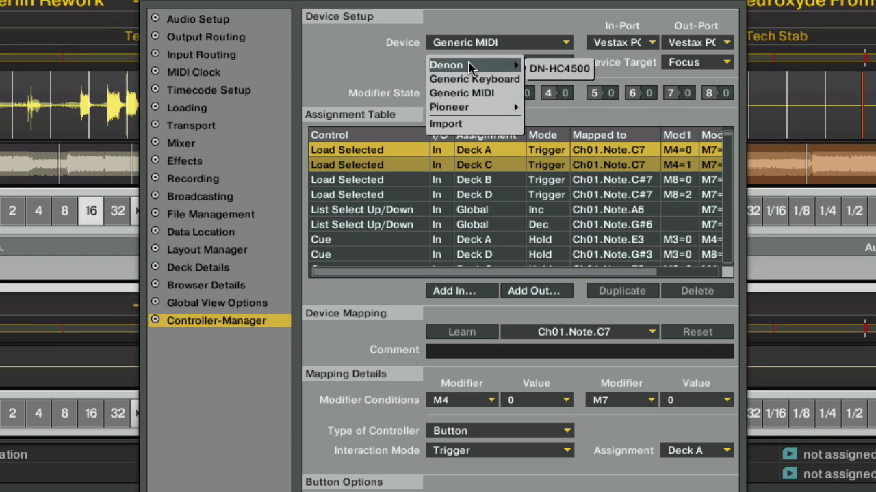
Step: Add a new Generic MIDI controller and give it the comment 'New midi controller'
click(466, 96)
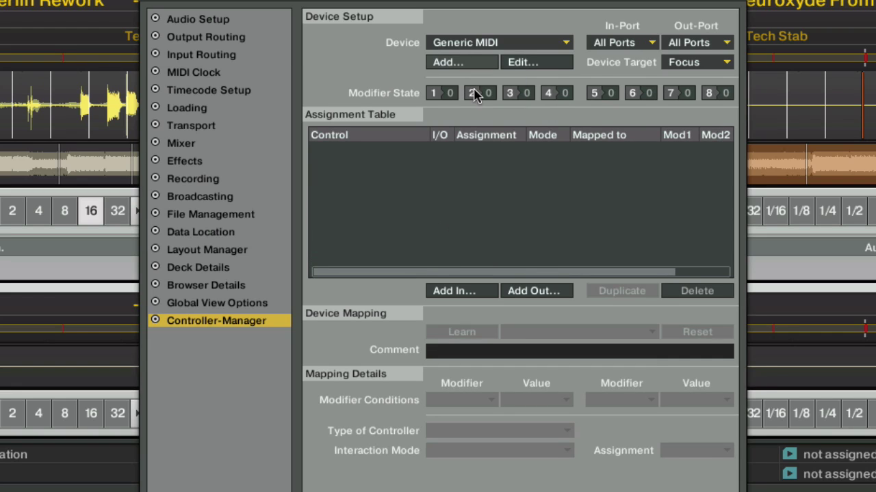
click(538, 63)
click(535, 65)
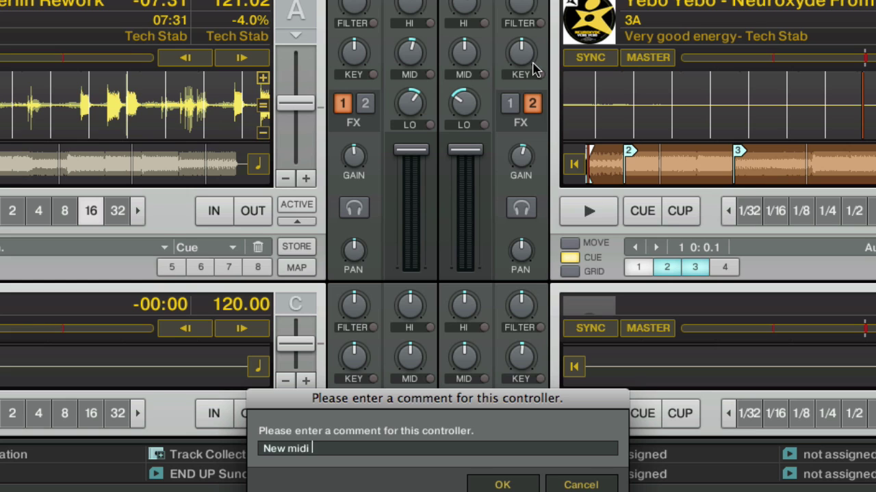
text(New midi controller)
key(Return)
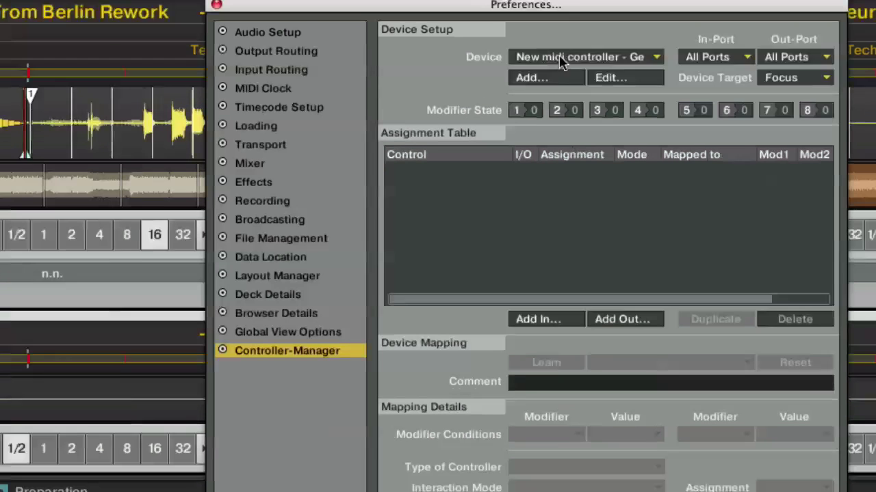
Step: Reselect the Vestax Generic MIDI mapping and set both ports to Vestax PC-CONTROLLER
click(471, 42)
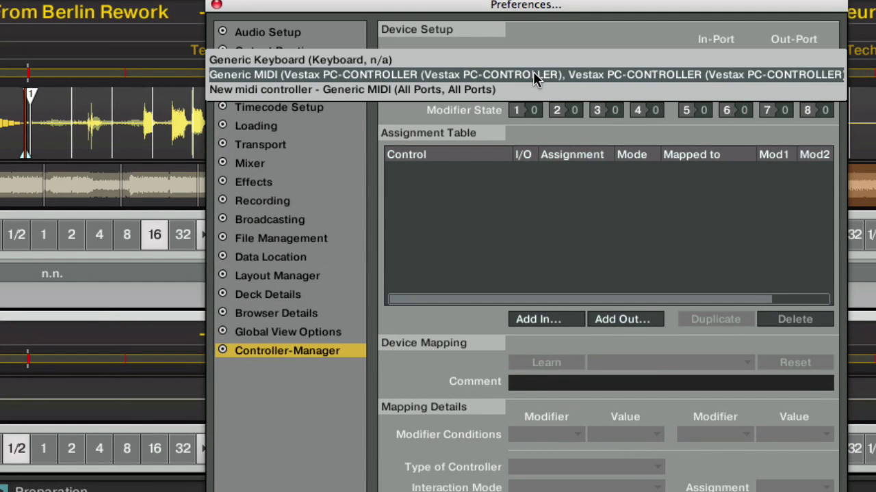
click(453, 63)
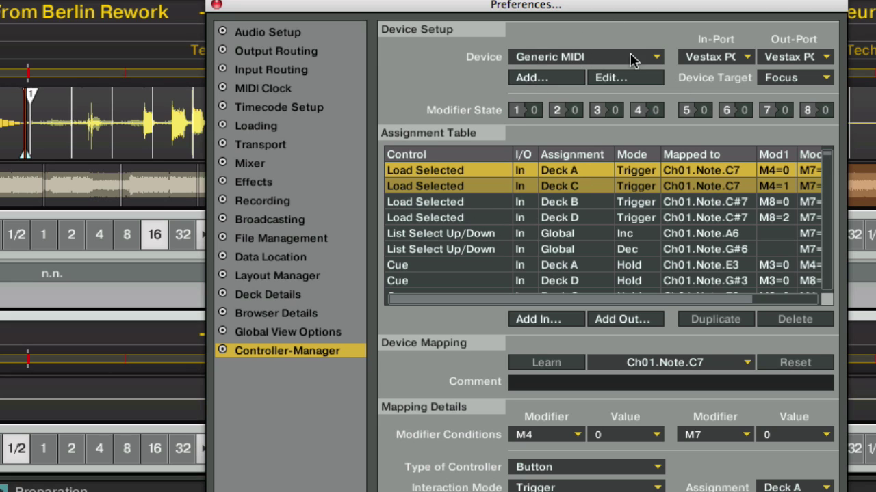
click(699, 57)
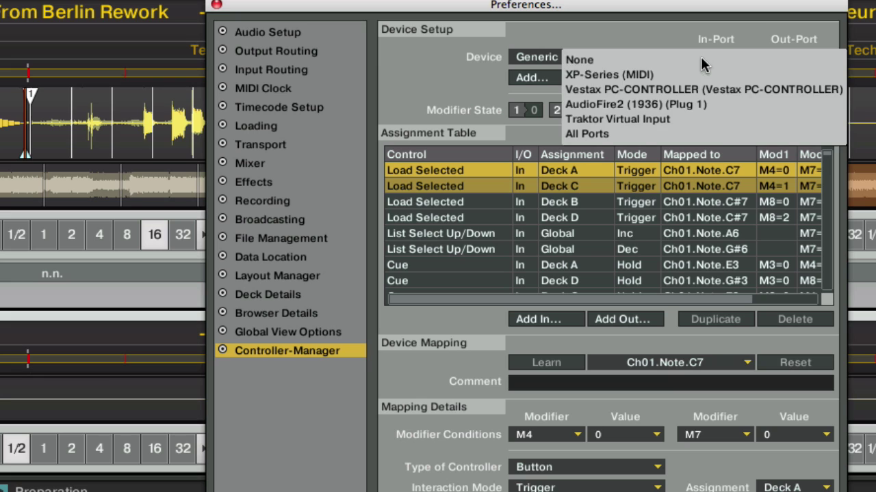
click(674, 89)
click(783, 57)
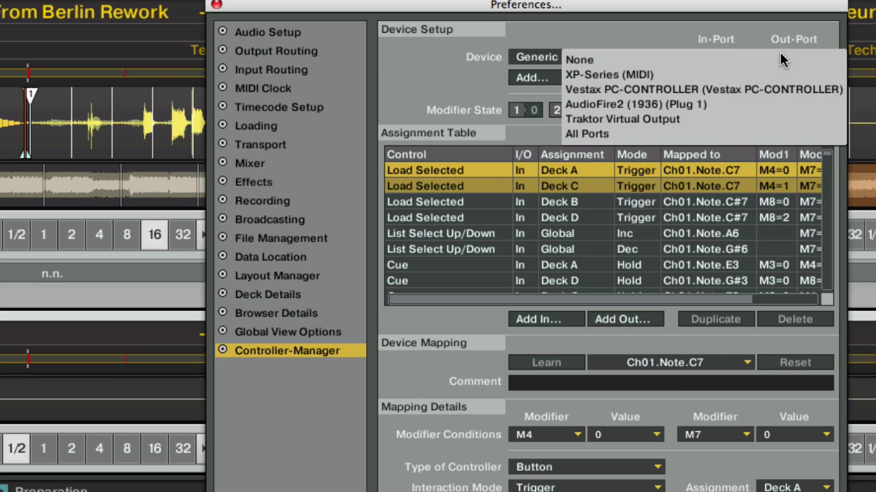
click(732, 89)
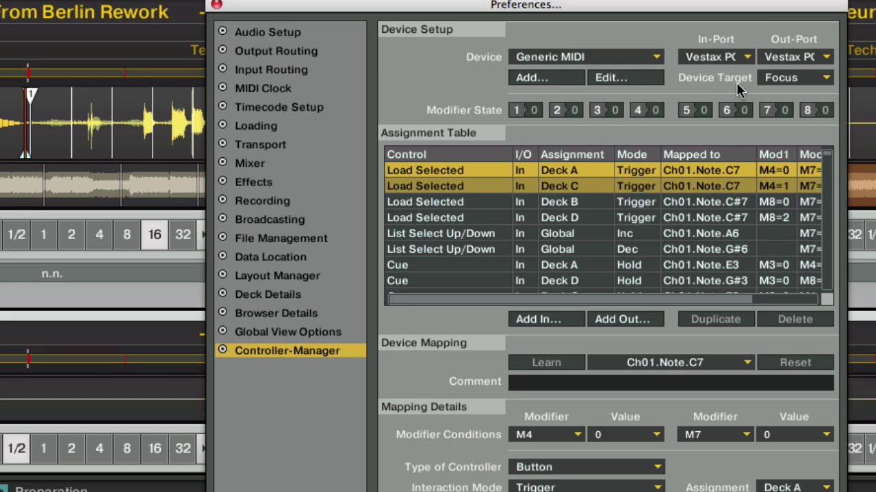
Step: Keep Device Target on Focus, then switch to the New midi controller device
click(784, 80)
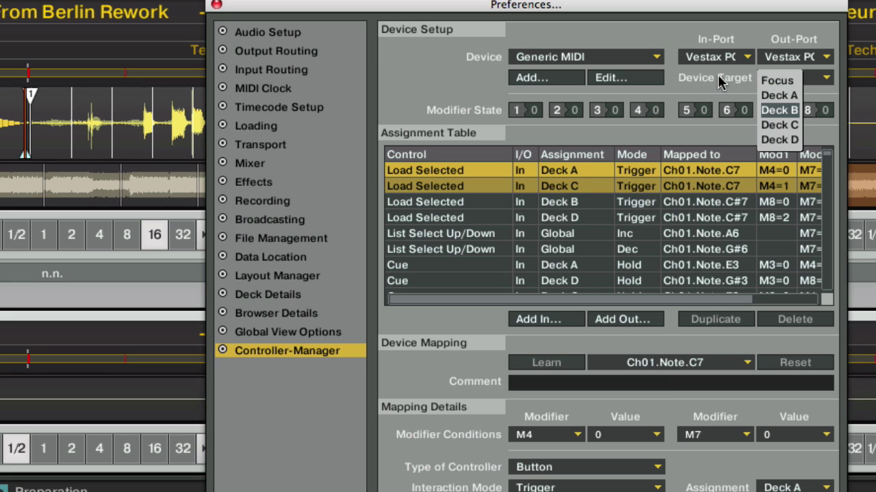
click(780, 80)
click(573, 60)
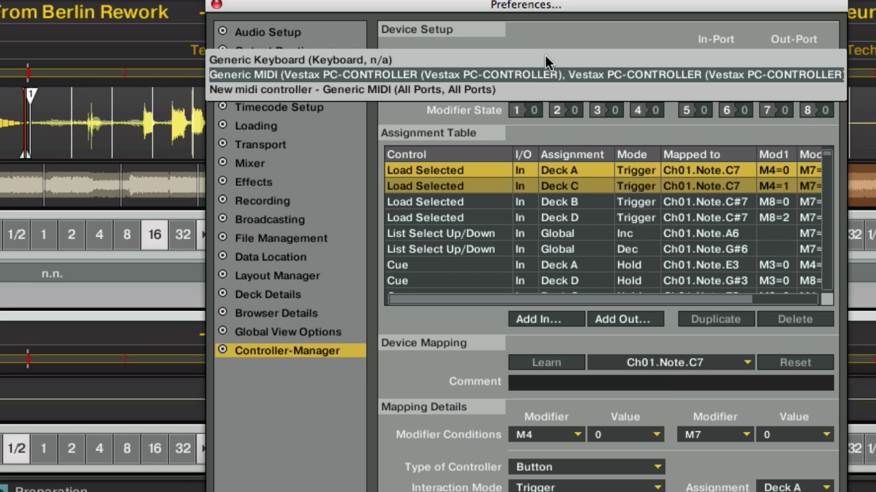
click(516, 91)
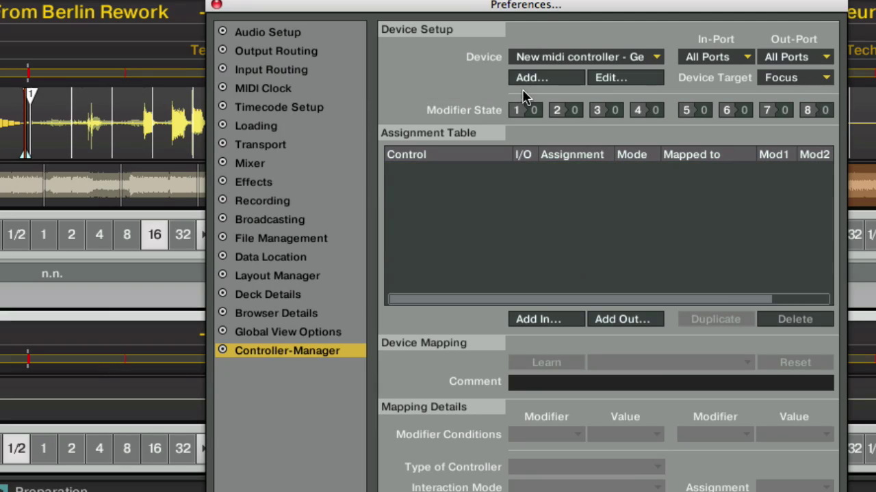
Step: Add an FX Chained > Effect 1 Select input and set the In-Port to AudioFire2 (Plug 1)
click(537, 319)
mouse_move(549, 395)
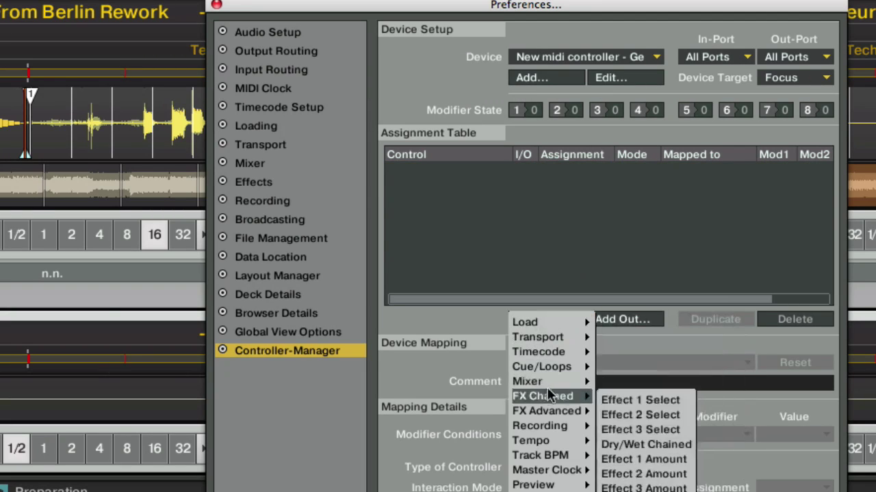
click(615, 401)
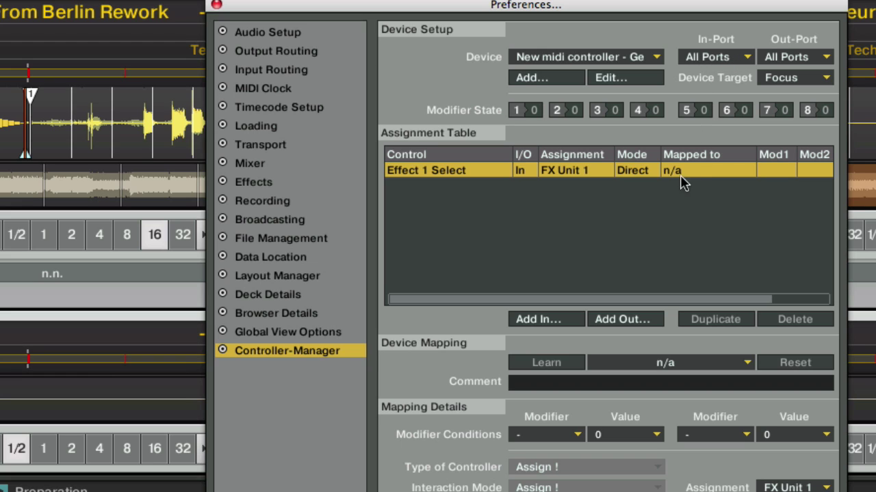
click(717, 56)
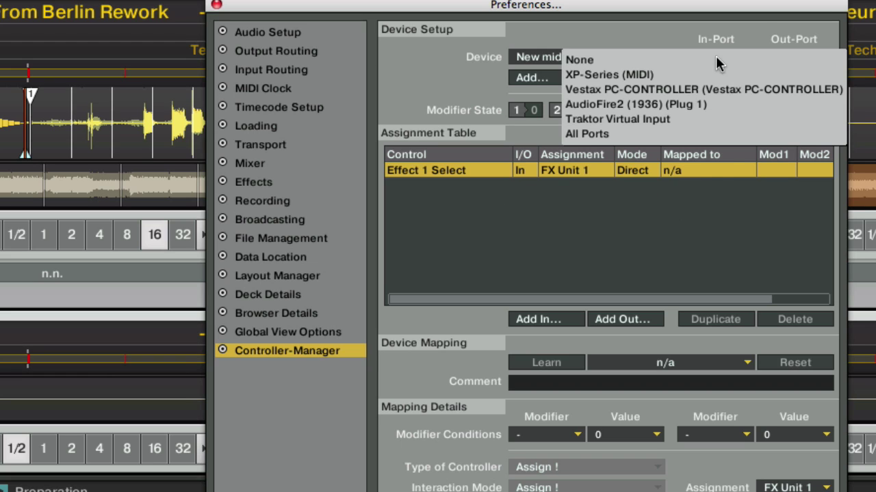
click(676, 104)
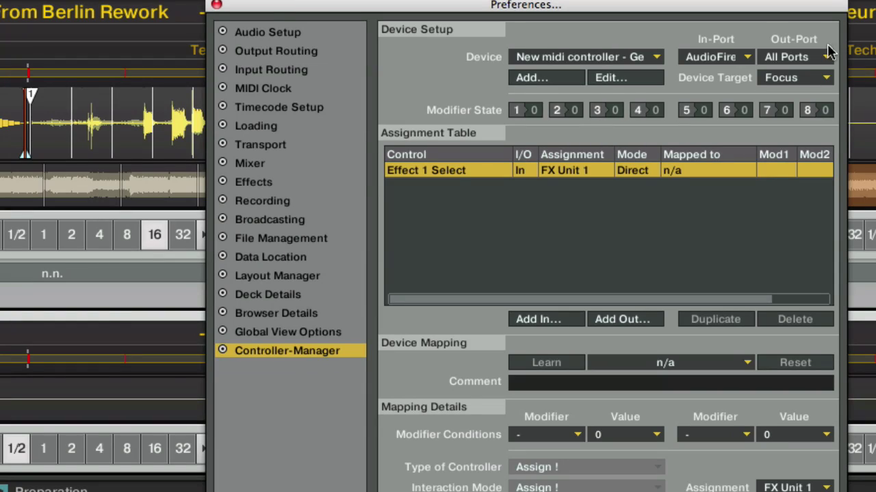
click(807, 61)
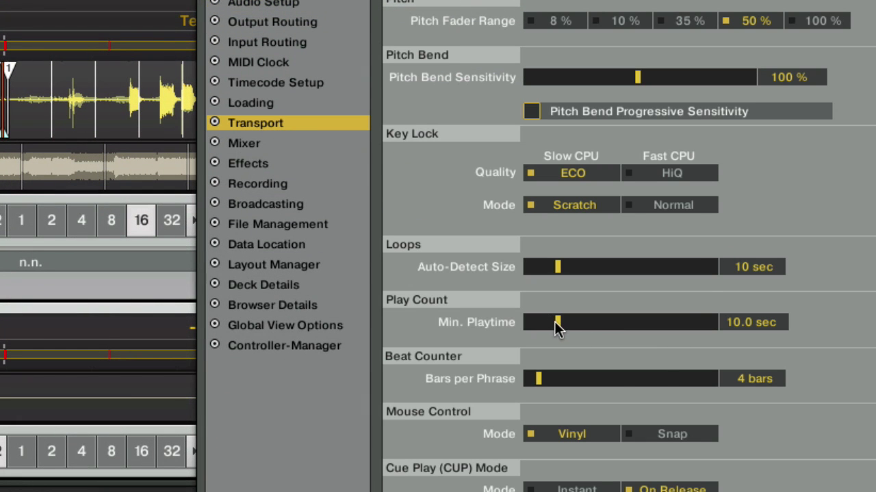
Step: Drag the Play Count Min. Playtime slider up to 41.5 sec in Transport preferences
mouse_move(557, 322)
mouse_down()
mouse_move(627, 322)
mouse_move(546, 322)
mouse_move(588, 323)
mouse_move(558, 325)
mouse_up()
scroll(618, 322, up, 4)
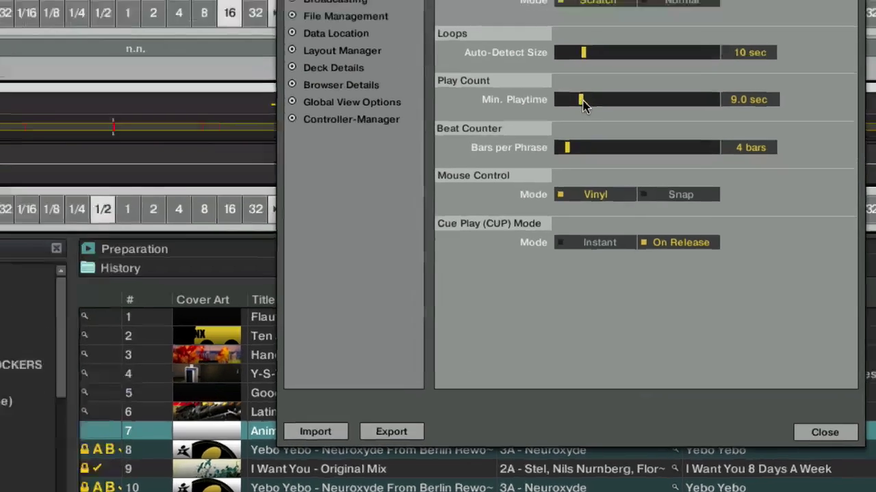
drag(614, 54, 635, 55)
drag(509, 239, 597, 235)
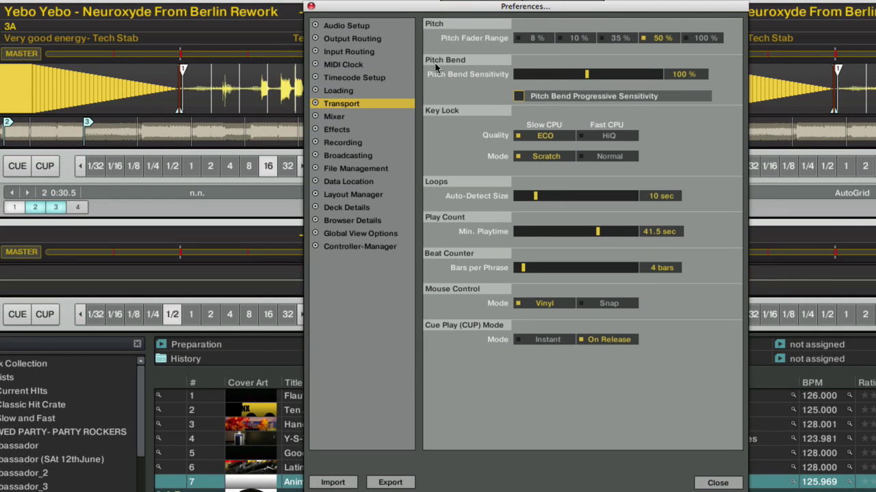
Step: Adjust the Pitch Bend Sensitivity slider to 129 %, leaving progressive sensitivity unchecked
drag(586, 74, 609, 75)
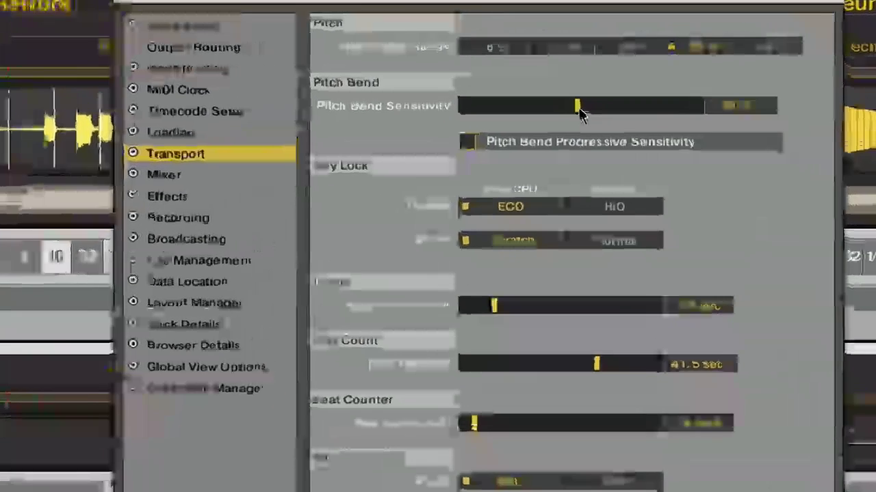
drag(618, 112, 586, 117)
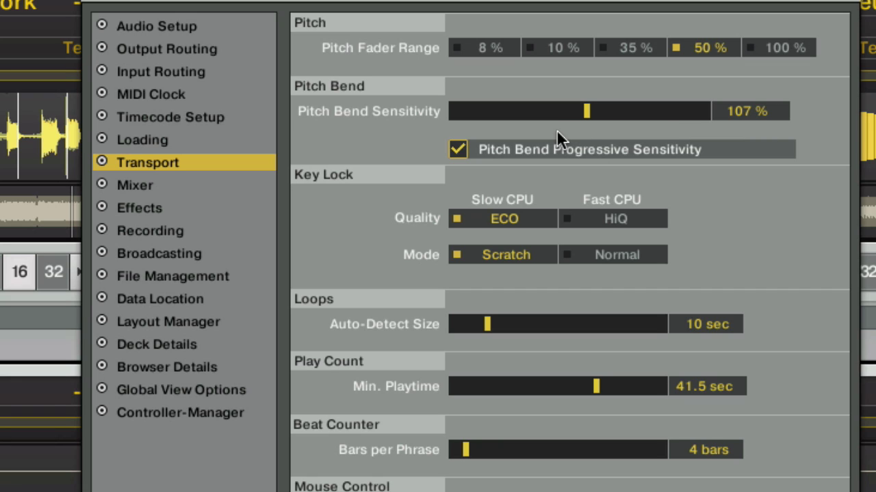
drag(579, 116, 621, 110)
mouse_move(623, 115)
mouse_down()
mouse_move(645, 113)
mouse_move(612, 111)
mouse_up()
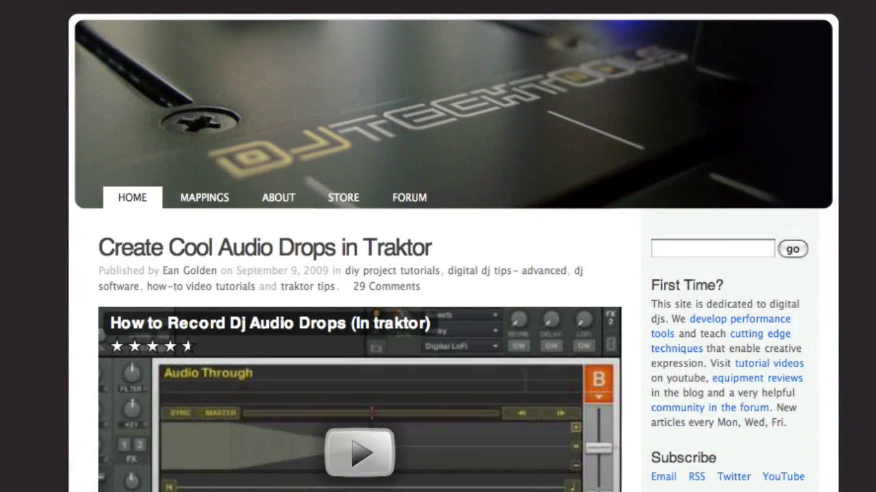
Step: Scroll down past 'Create Cool Audio Drops in Traktor' to the 'Effects Tricks in M-Audio Torq 1.5' post
scroll(438, 246, down, 10)
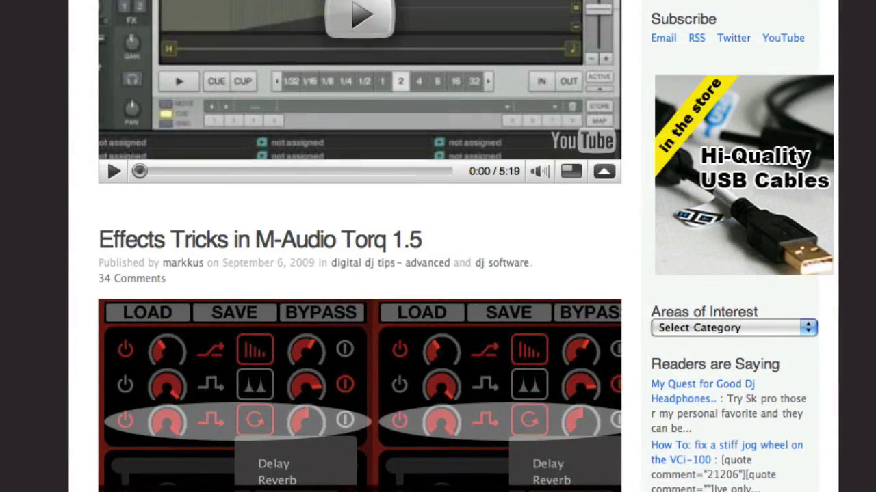
scroll(437, 246, down, 4)
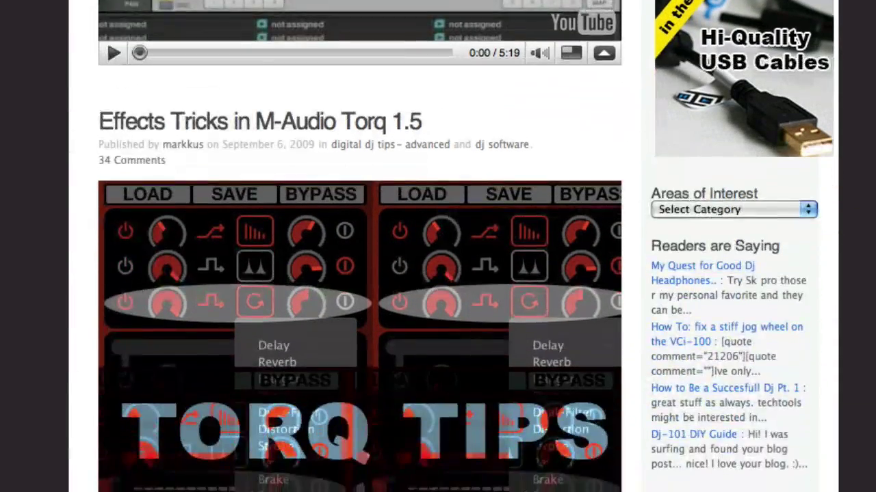